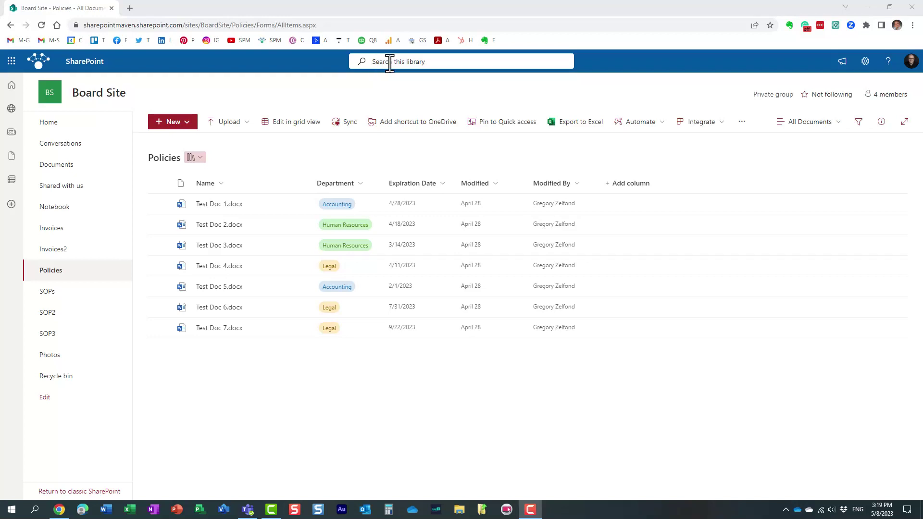
# Search the Policies library for "Accounting", and return to the full document list
pyautogui.click(393, 61)
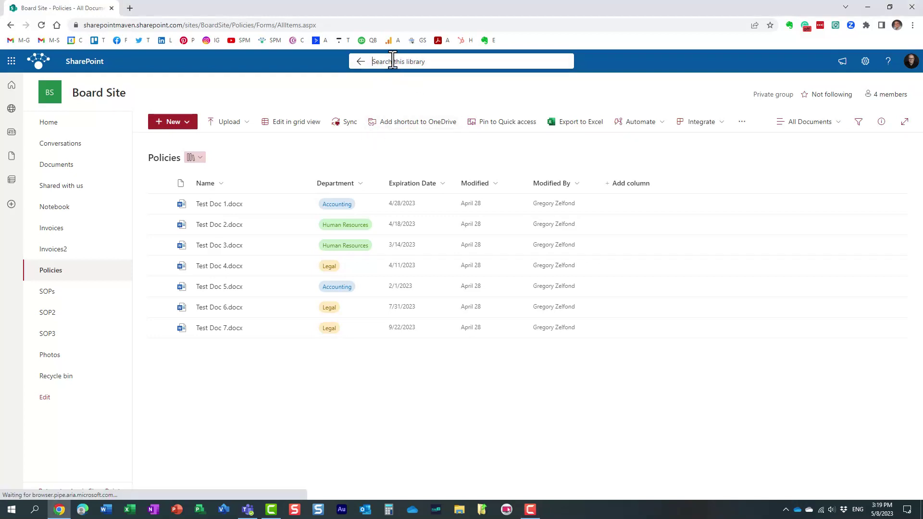
pyautogui.write('Accounting')
pyautogui.press('Return')
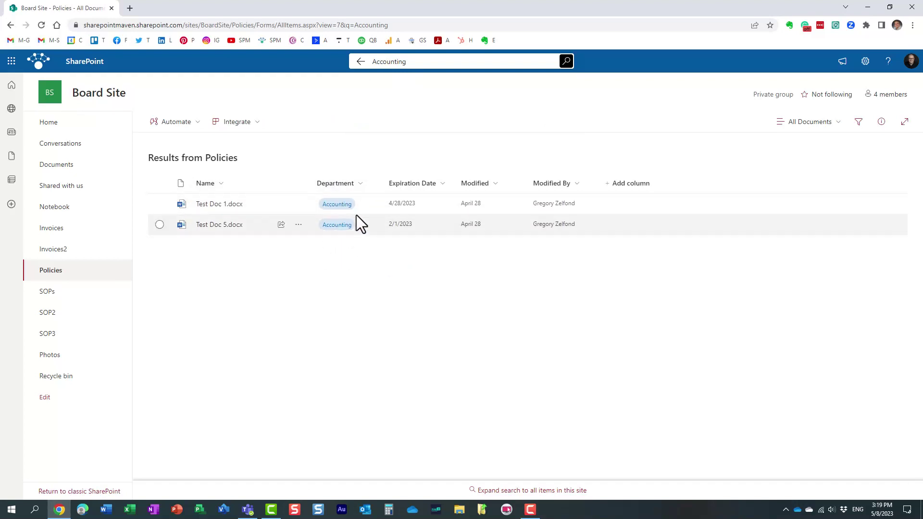
pyautogui.click(360, 62)
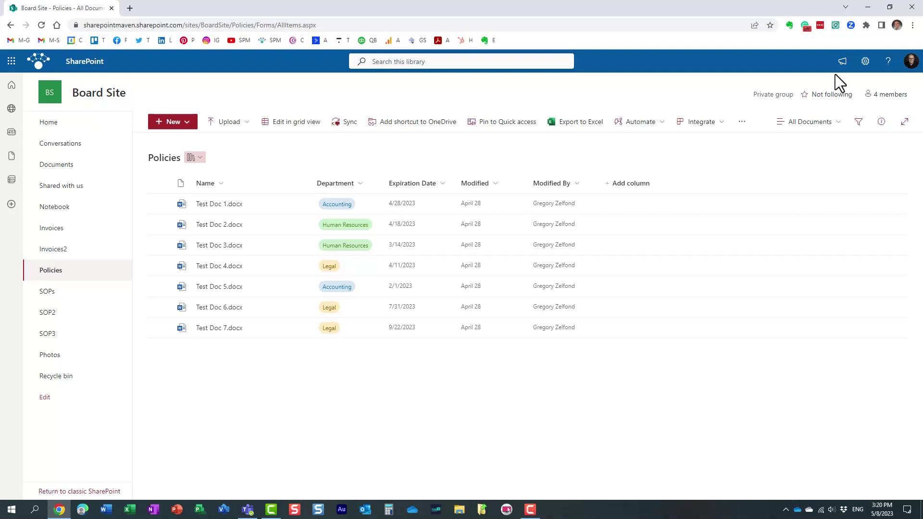
# Open the site collection's Search Schema from the full site settings
pyautogui.click(865, 61)
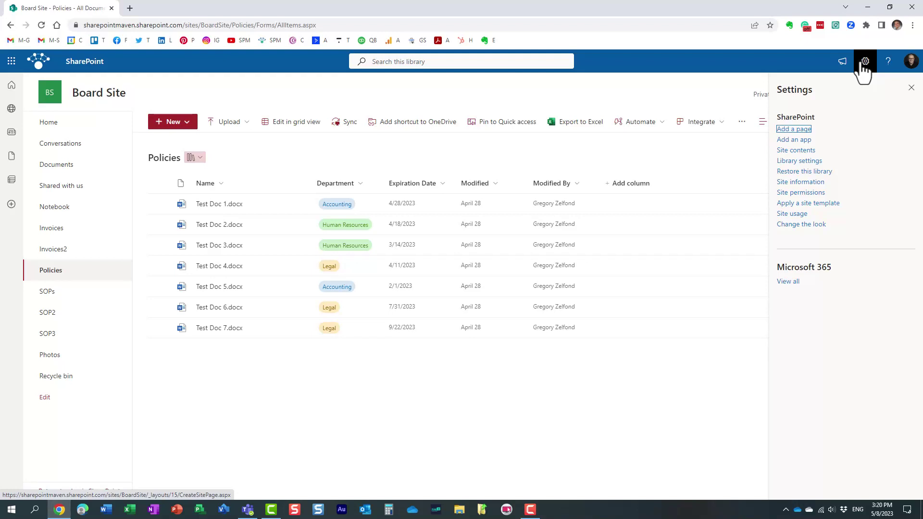
pyautogui.click(818, 182)
pyautogui.click(817, 267)
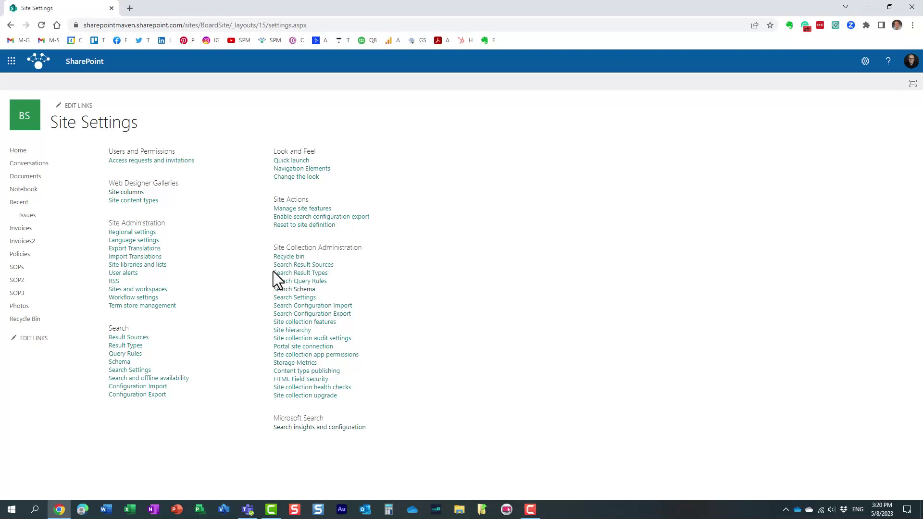
pyautogui.click(301, 289)
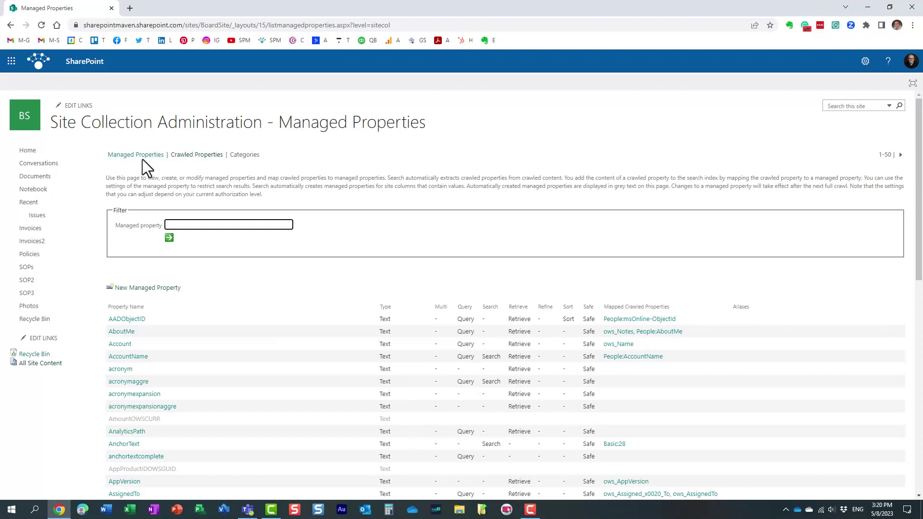
# Filter the crawled properties in the search schema by "department"
pyautogui.click(200, 156)
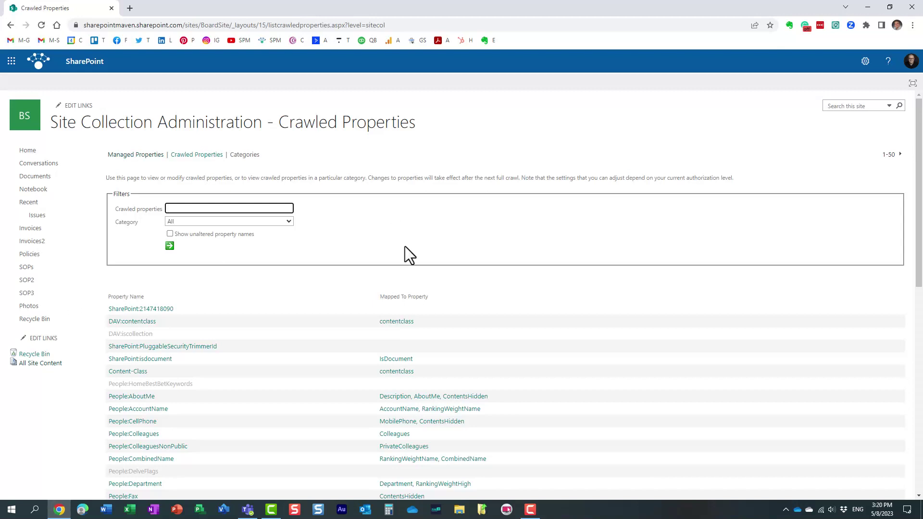
pyautogui.moveTo(920, 214); pyautogui.dragTo(809, 124)
pyautogui.write('depar')
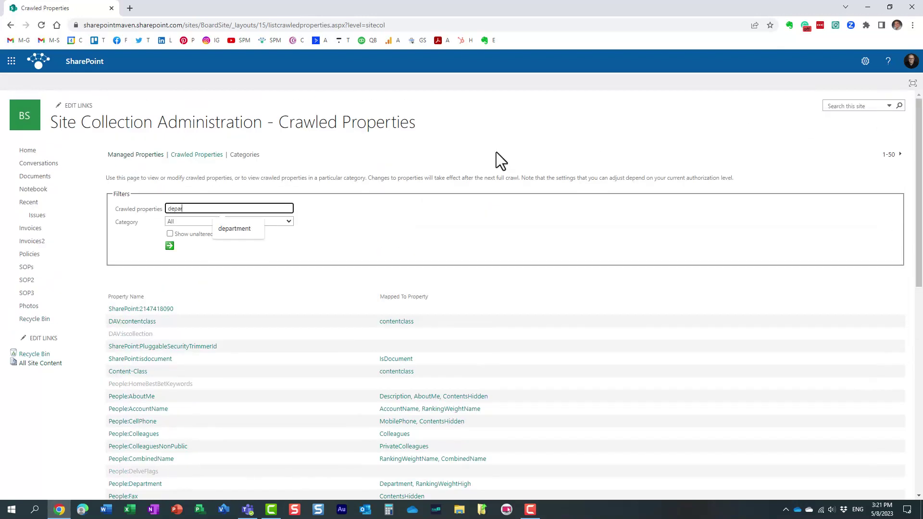
pyautogui.write('tmement')
pyautogui.press('Return')
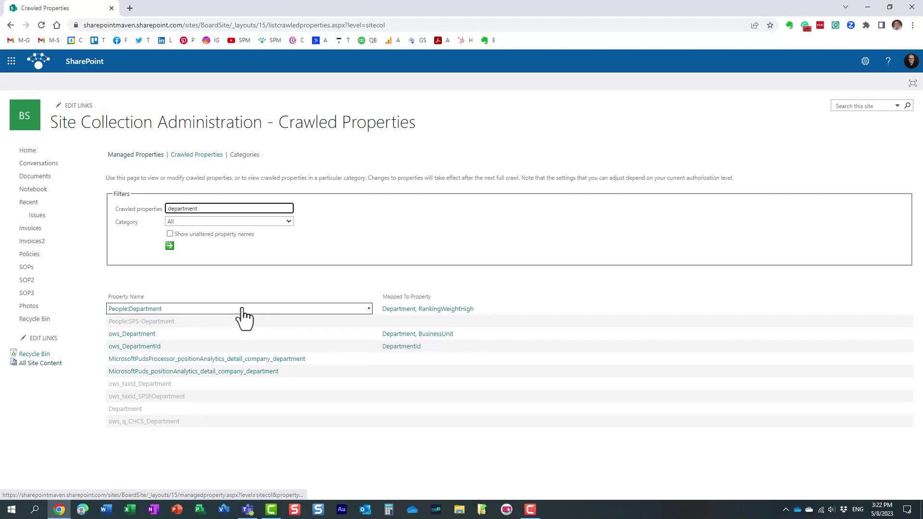
# Filter the managed properties in the search schema by "department"
pyautogui.click(149, 156)
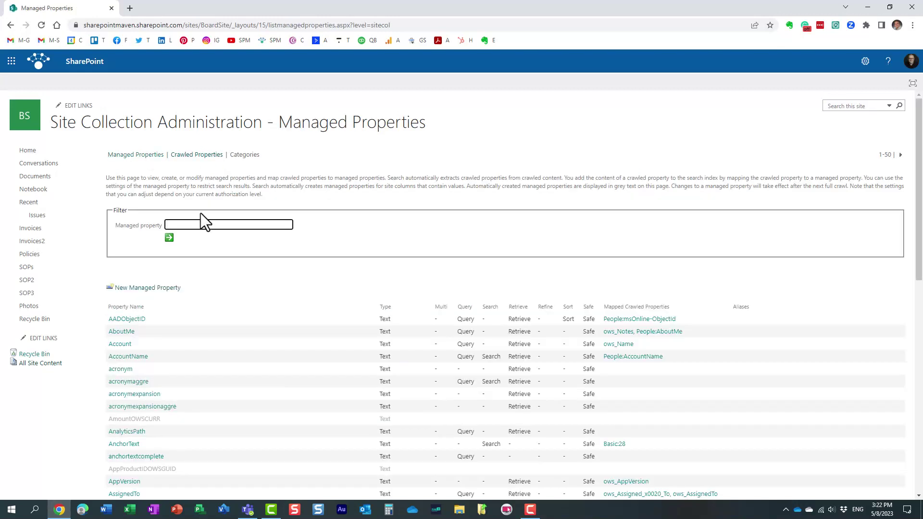
pyautogui.click(200, 224)
pyautogui.write('depa')
pyautogui.click(232, 248)
pyautogui.click(169, 238)
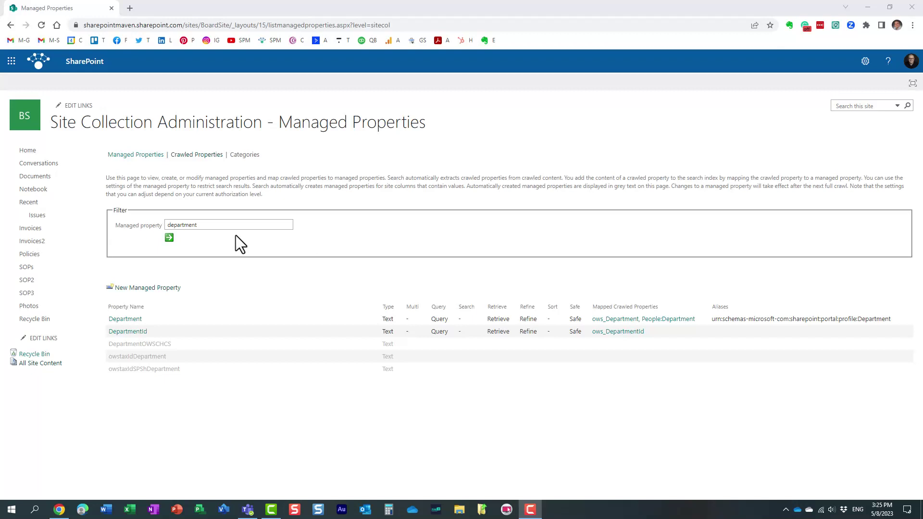
# Return to the Policies library, try the Accounting department filter, and close the filters with it cleared
pyautogui.click(36, 254)
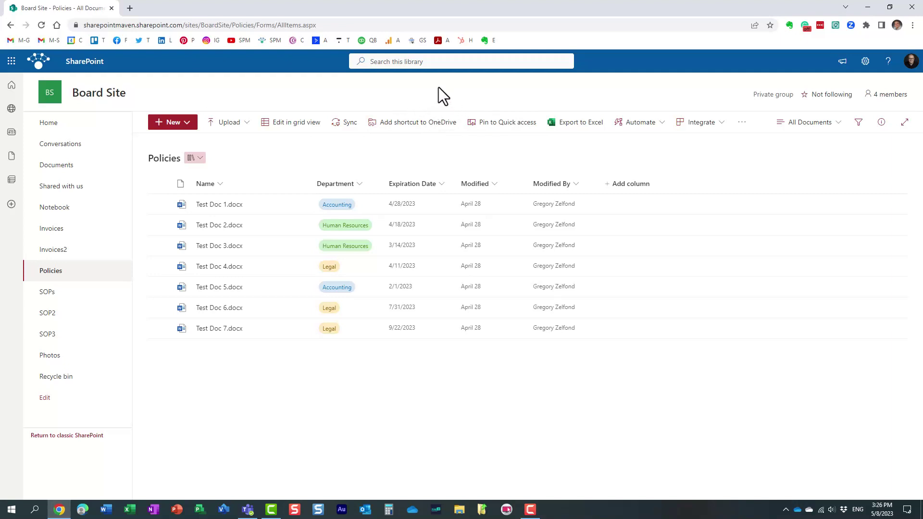
pyautogui.click(856, 123)
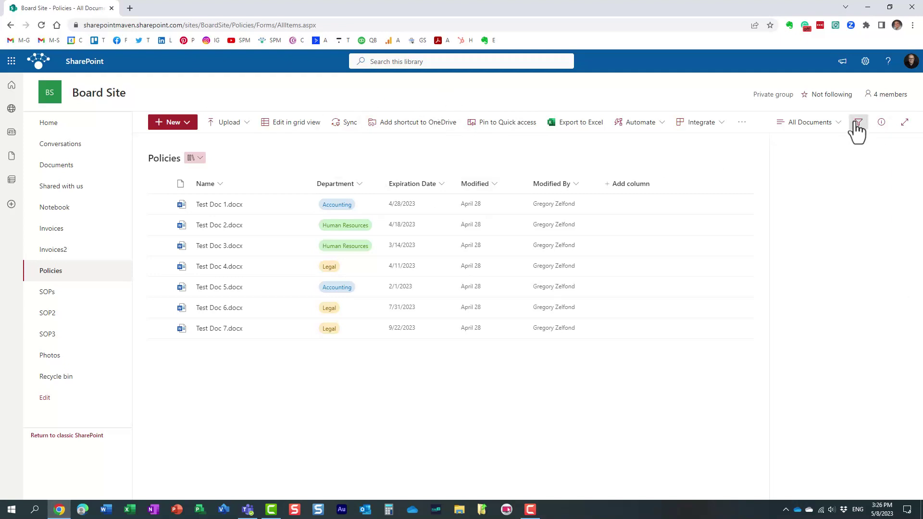
pyautogui.click(782, 300)
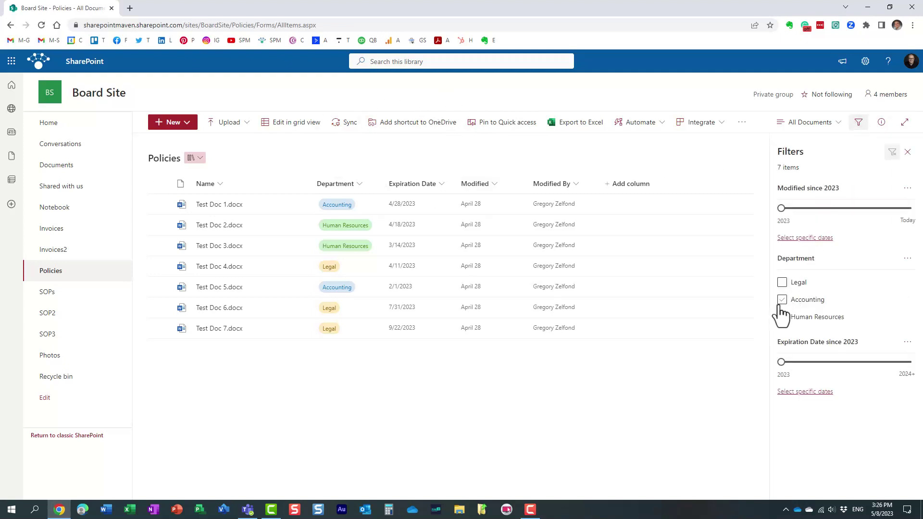
pyautogui.moveTo(781, 362)
pyautogui.mouseDown()
pyautogui.moveTo(839, 365)
pyautogui.moveTo(777, 367)
pyautogui.mouseUp()
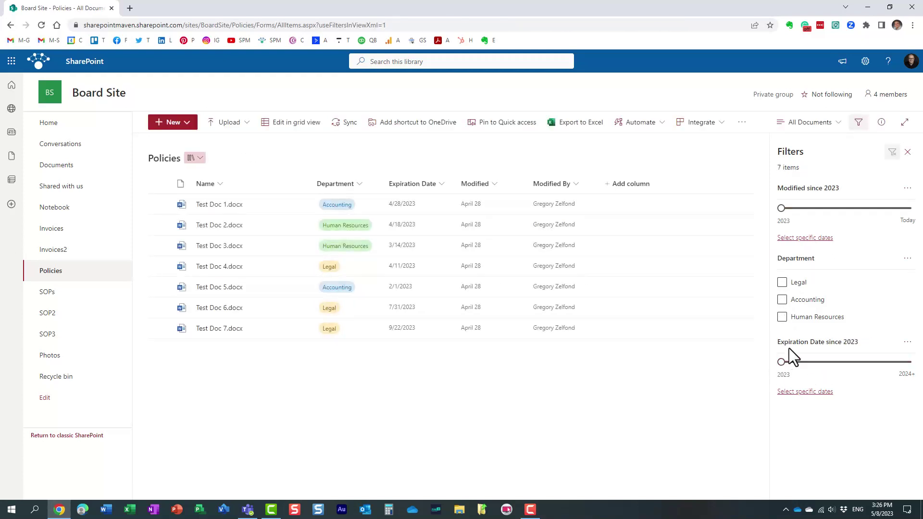
pyautogui.click(782, 300)
pyautogui.click(782, 300)
pyautogui.click(859, 124)
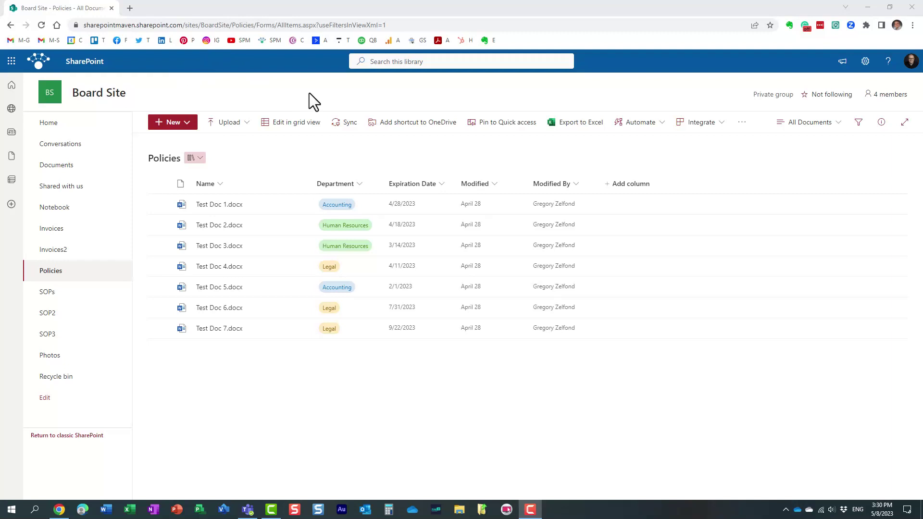
# Search the whole Board Site for "test" from its home page, view the PDF Search results, and leave the search
pyautogui.click(48, 124)
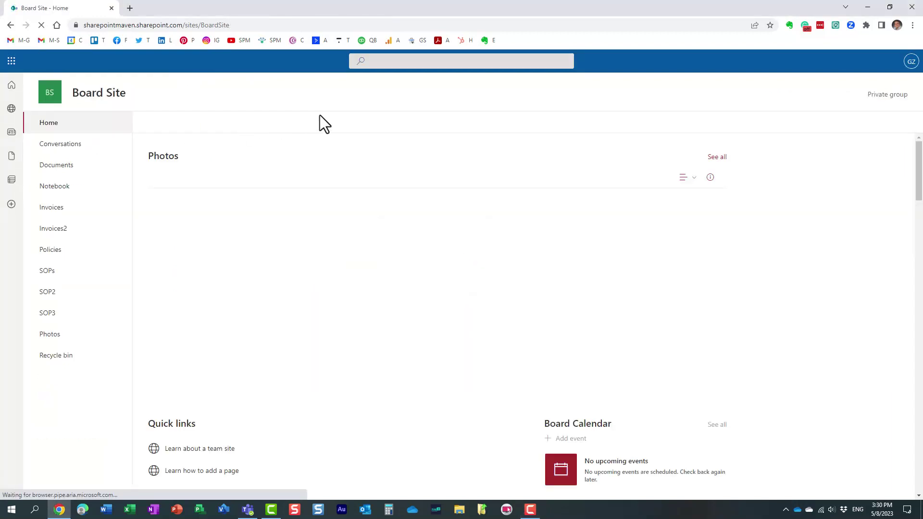
pyautogui.click(379, 62)
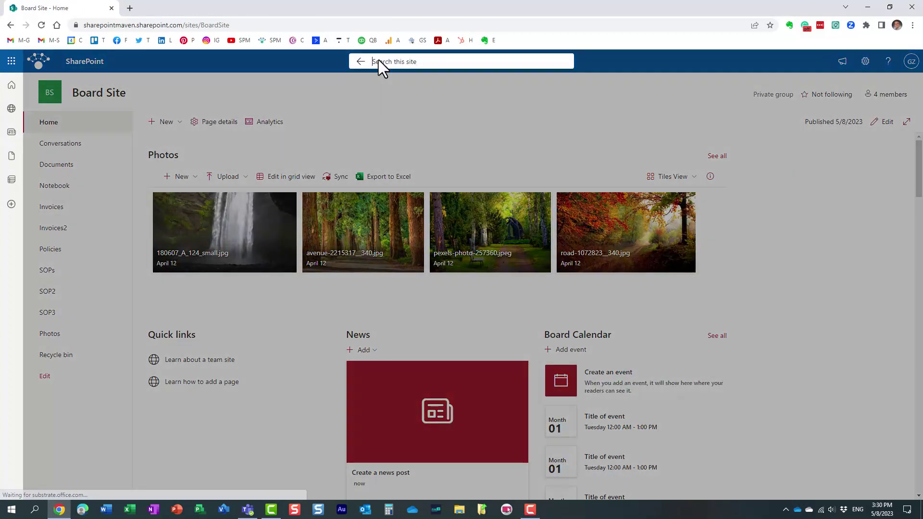
pyautogui.write('test')
pyautogui.press('Return')
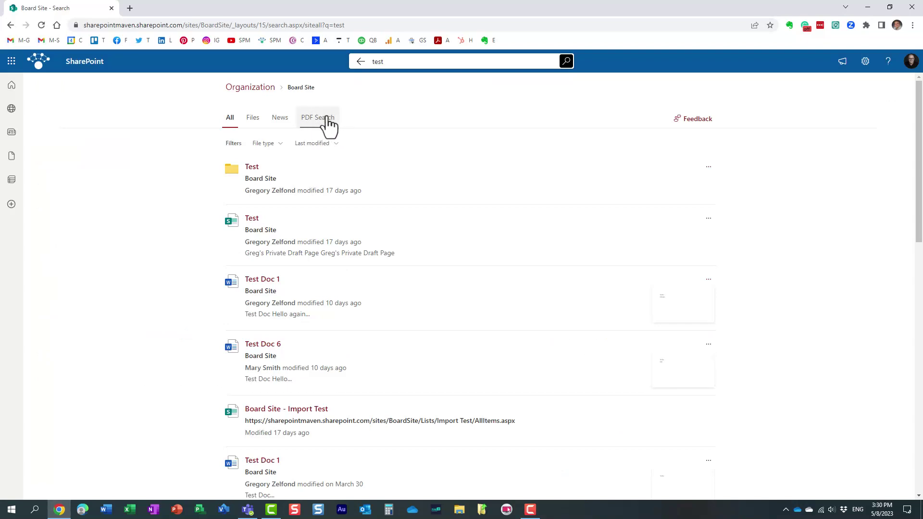
pyautogui.click(328, 117)
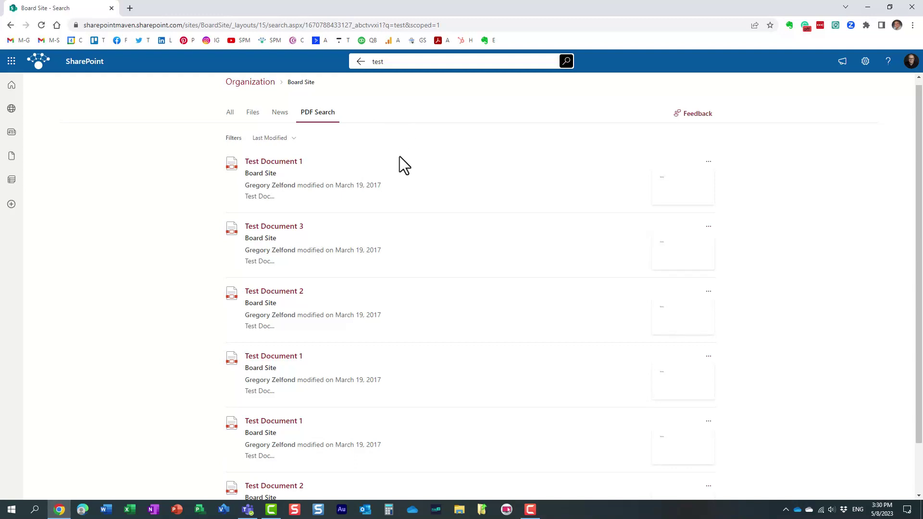
pyautogui.click(361, 62)
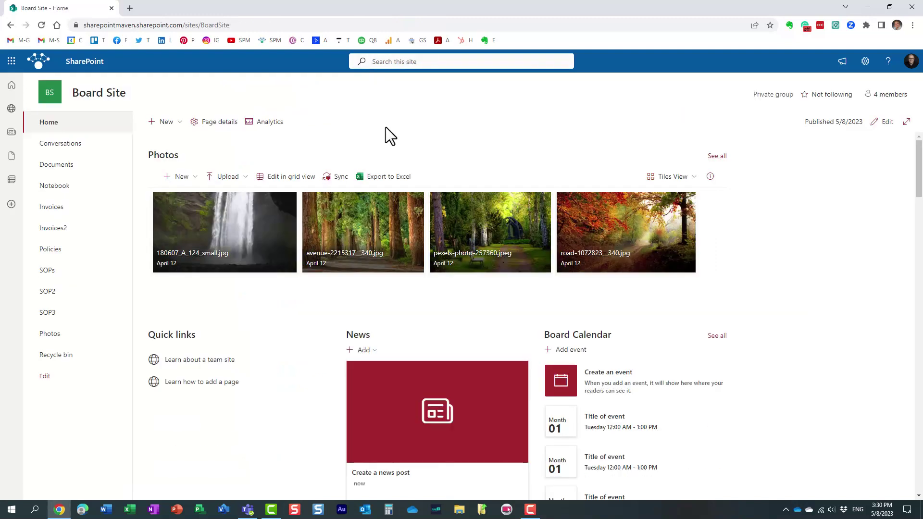